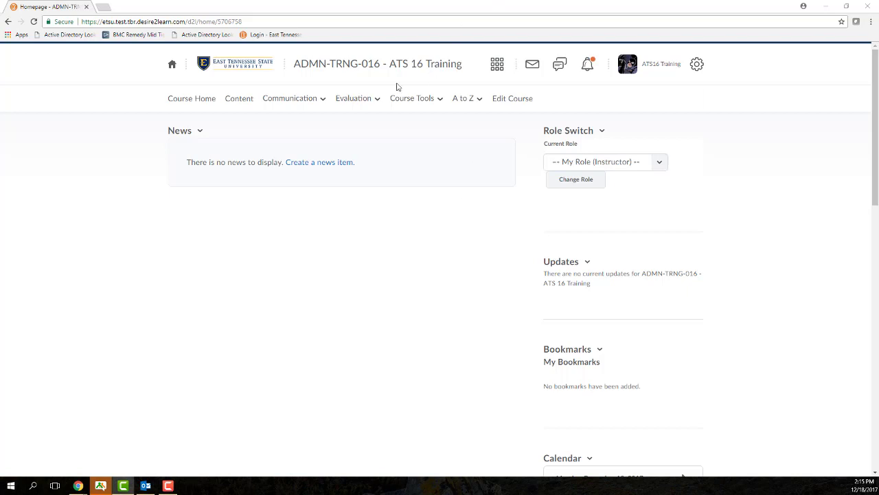
Start a new dropbox folder in the course and name it "Essay 2".
{"action": "left_click", "coordinate": [351, 99]}
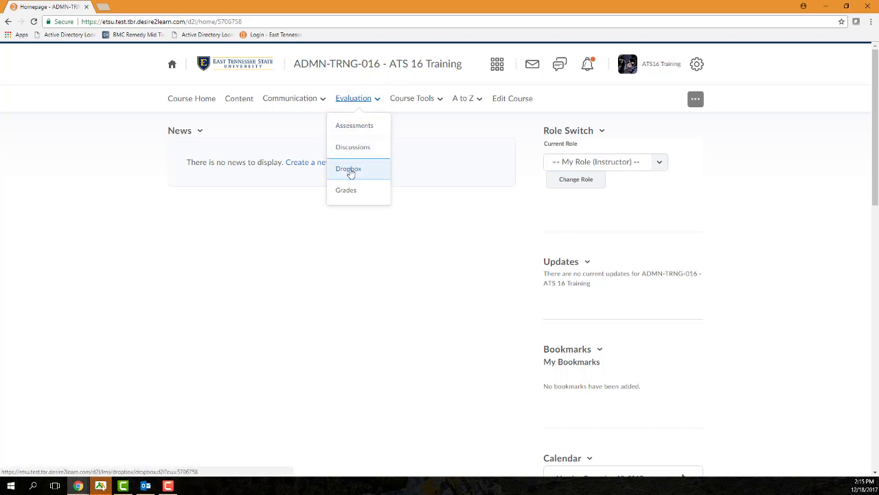
{"action": "left_click", "coordinate": [348, 169]}
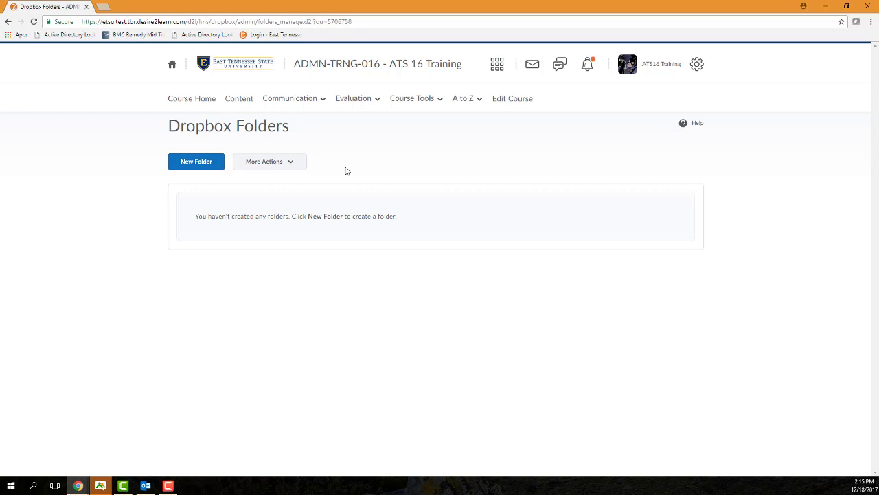
{"action": "left_click", "coordinate": [205, 166]}
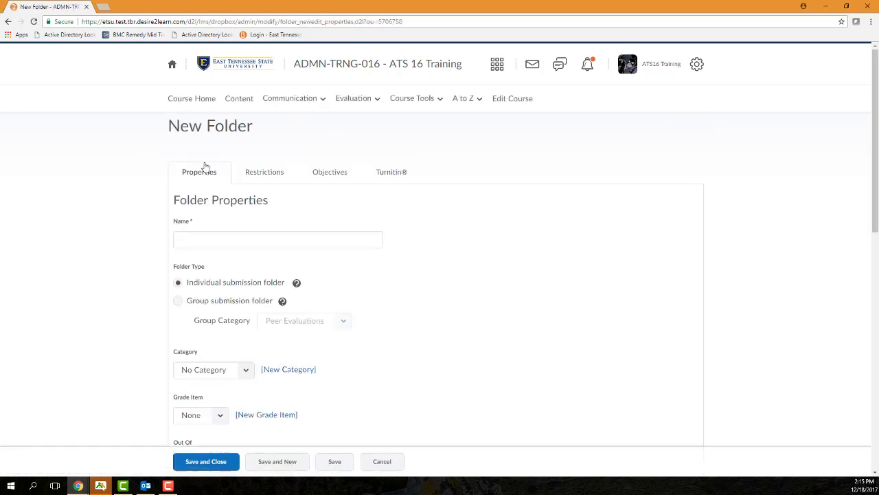
{"action": "left_click", "coordinate": [225, 231]}
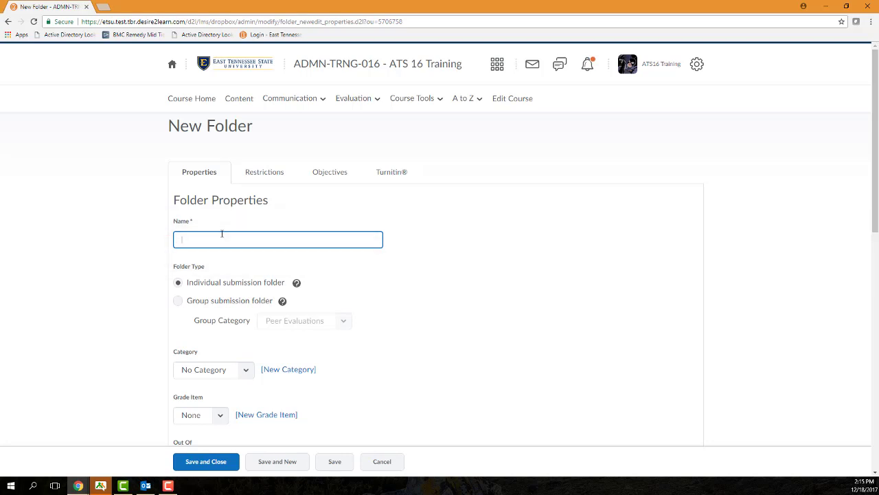
{"action": "type", "text": "Essay 2"}
Examine the Turnitin integration settings of the Essay 2 folder and return to its properties.
{"action": "scroll", "coordinate": [388, 273], "scroll_direction": "down", "scroll_amount": 1}
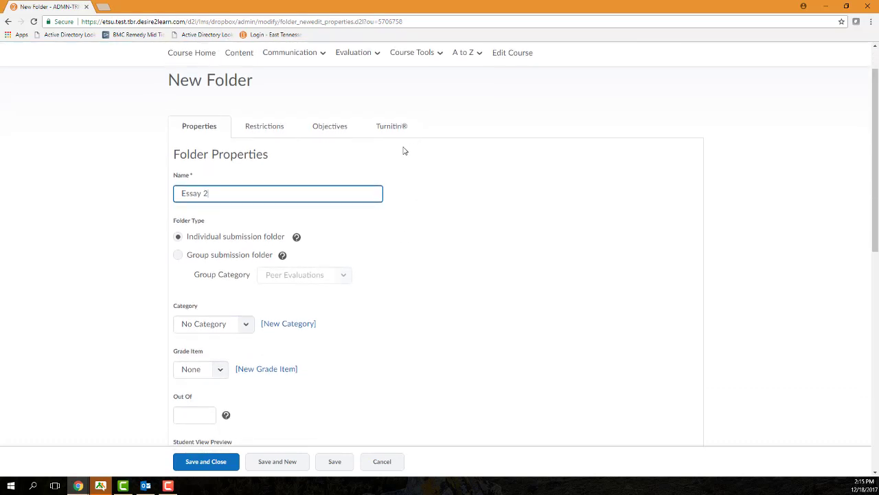
{"action": "left_click", "coordinate": [392, 129]}
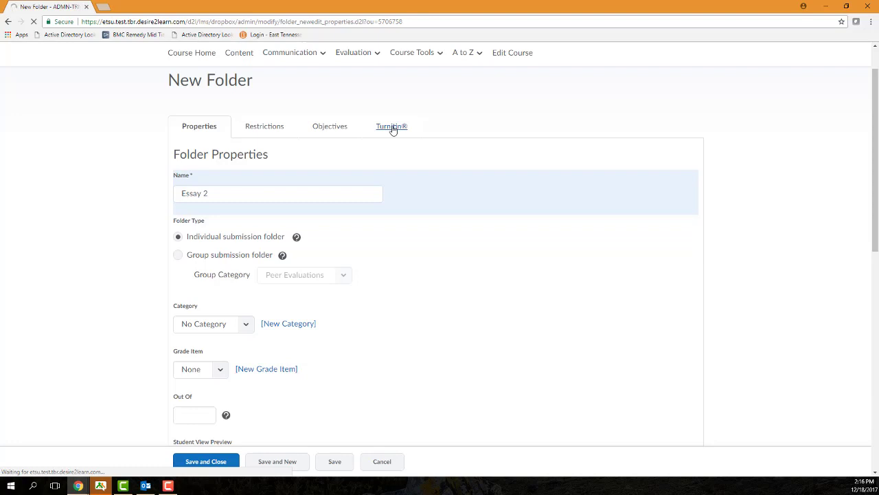
{"action": "scroll", "coordinate": [398, 191], "scroll_direction": "down", "scroll_amount": 1}
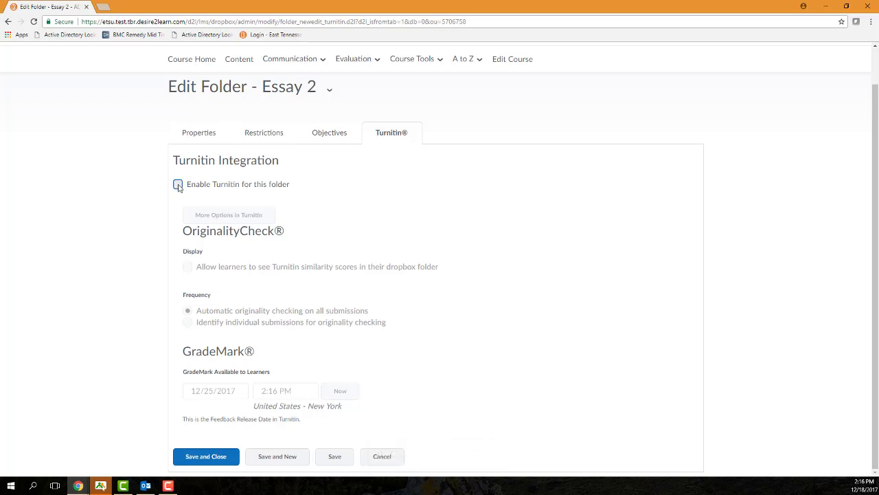
{"action": "left_click", "coordinate": [207, 139]}
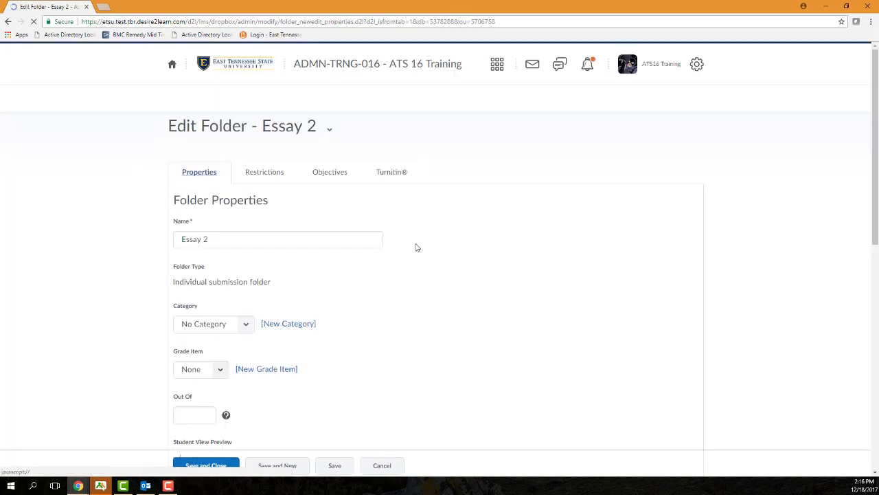
Create a dropbox category named "Short Essays" for the Essay 2 folder and save it.
{"action": "scroll", "coordinate": [415, 248], "scroll_direction": "down", "scroll_amount": 2}
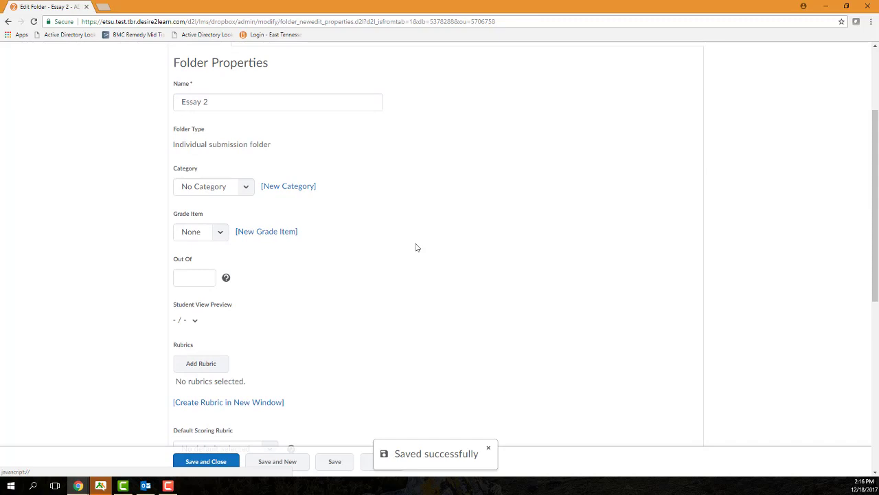
{"action": "scroll", "coordinate": [415, 247], "scroll_direction": "up", "scroll_amount": 1}
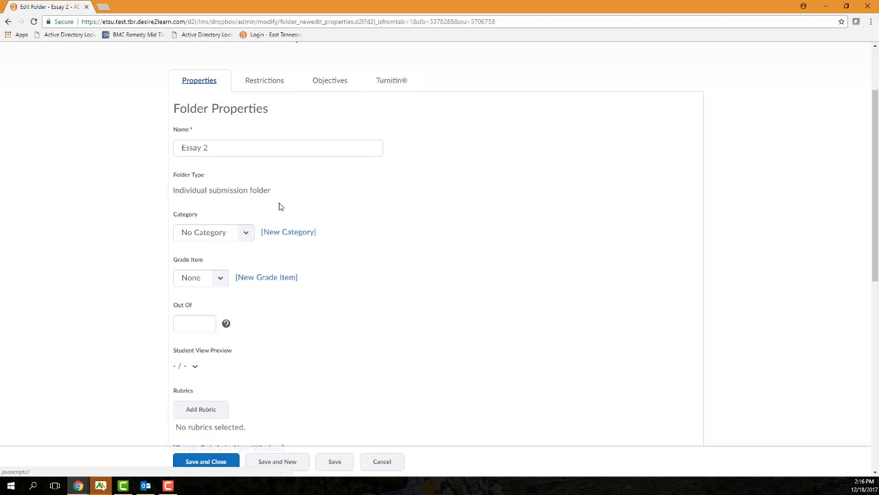
{"action": "scroll", "coordinate": [290, 232], "scroll_direction": "down", "scroll_amount": 1}
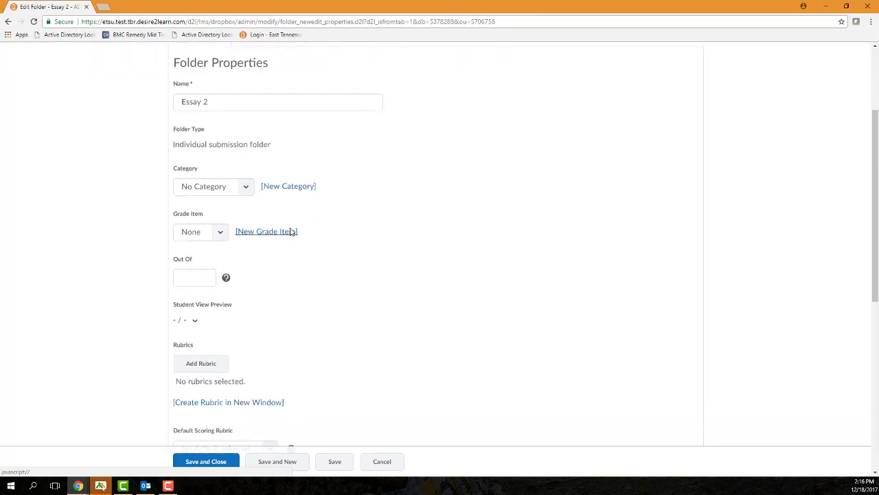
{"action": "scroll", "coordinate": [290, 232], "scroll_direction": "down", "scroll_amount": 1}
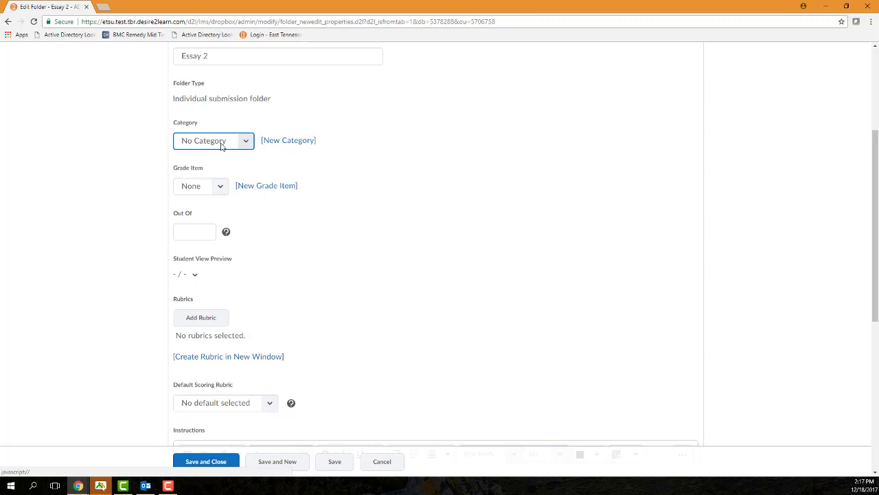
{"action": "left_click", "coordinate": [309, 142]}
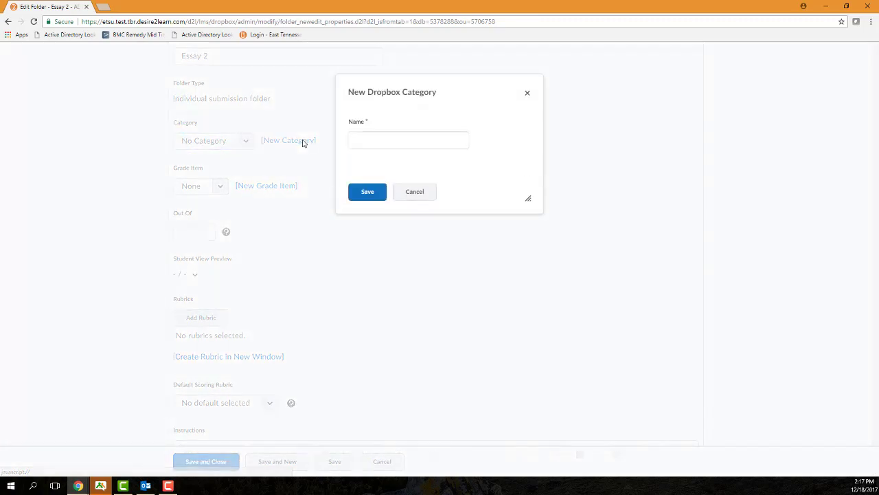
{"action": "left_click", "coordinate": [415, 142]}
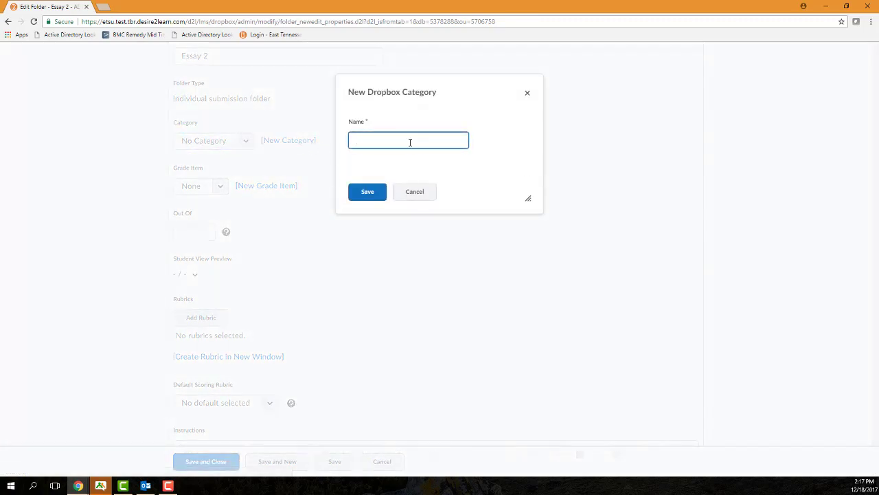
{"action": "type", "text": "Short Essays"}
{"action": "left_click", "coordinate": [375, 192]}
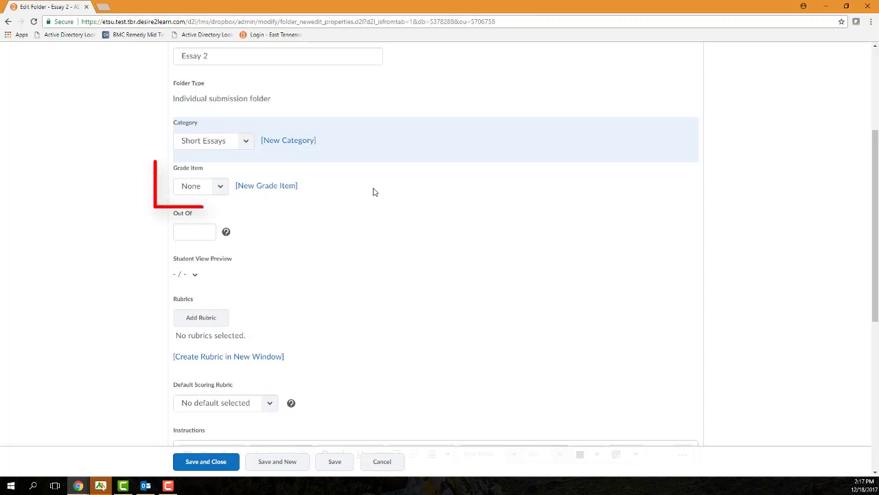
Start a new grade item for the folder and name it "Essay 2".
{"action": "left_click", "coordinate": [218, 188]}
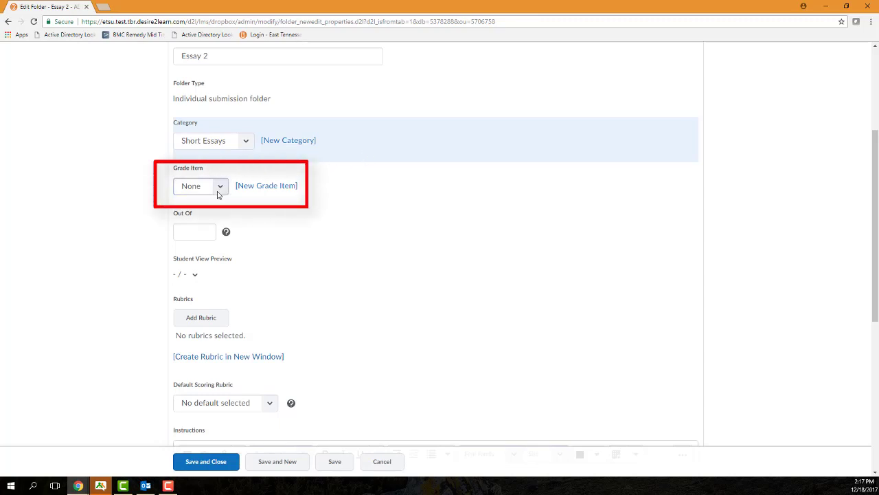
{"action": "left_click", "coordinate": [267, 190]}
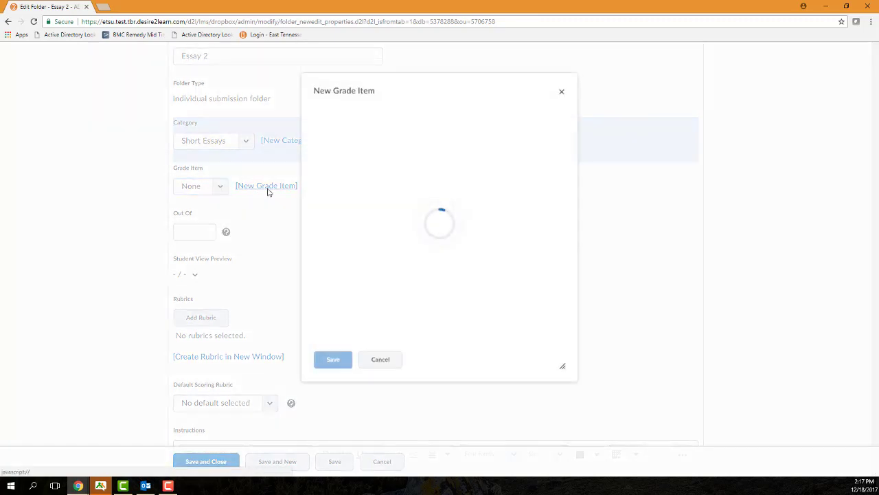
{"action": "left_click", "coordinate": [379, 196]}
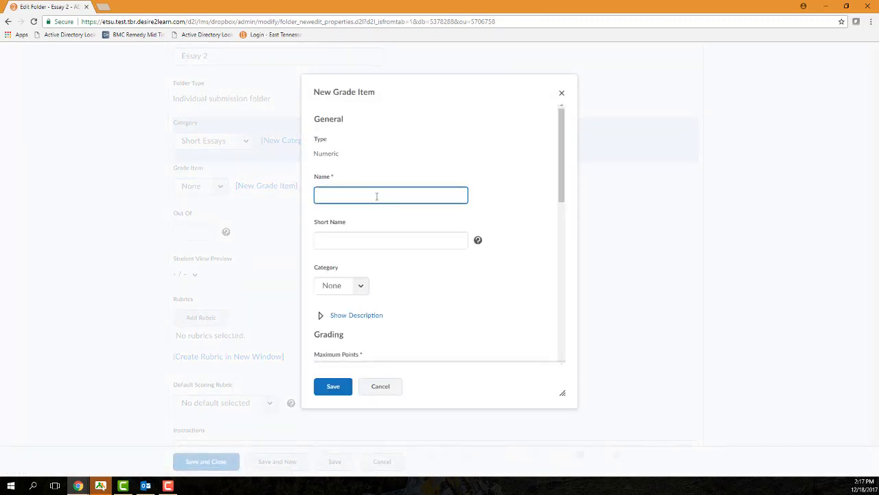
{"action": "type", "text": "Essay 2"}
Set the new grade item's maximum points to 100 and its weight to 50, and save the item.
{"action": "scroll", "coordinate": [397, 197], "scroll_direction": "down", "scroll_amount": 4}
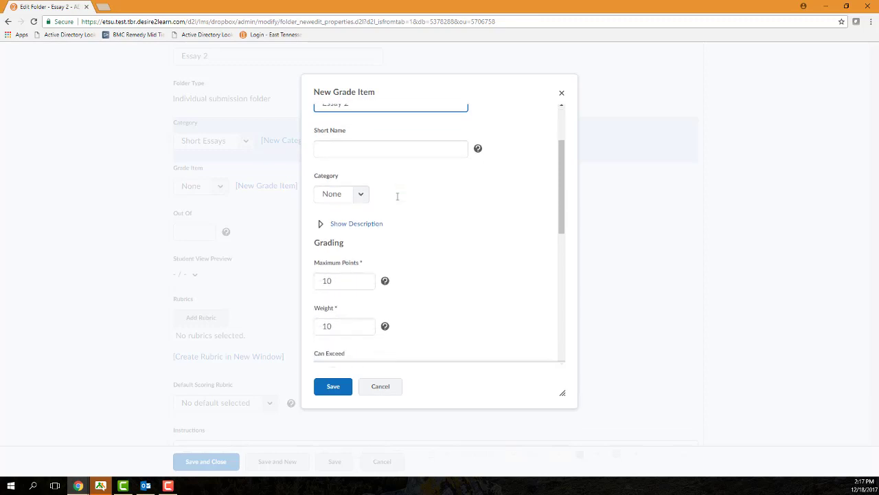
{"action": "scroll", "coordinate": [397, 204], "scroll_direction": "up", "scroll_amount": 2}
{"action": "left_click", "coordinate": [343, 240]}
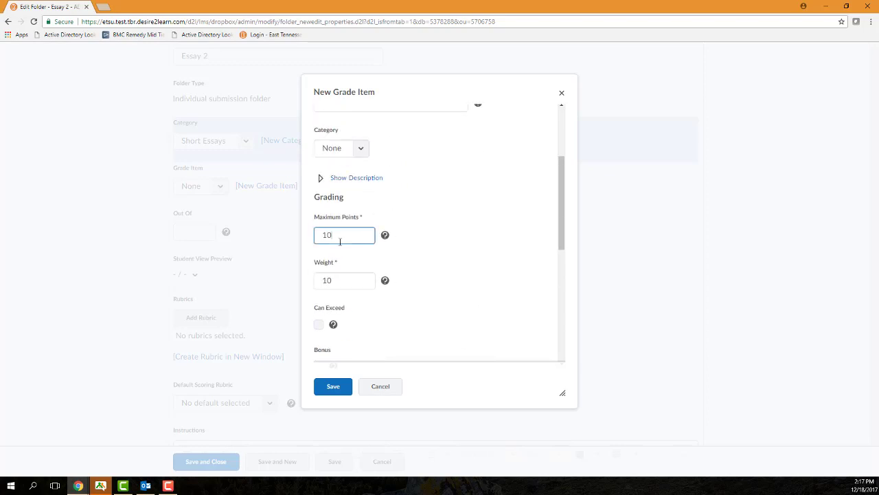
{"action": "left_click_drag", "start_coordinate": [339, 244], "coordinate": [289, 242]}
{"action": "type", "text": "100"}
{"action": "key", "text": "Tab"}
{"action": "type", "text": "50"}
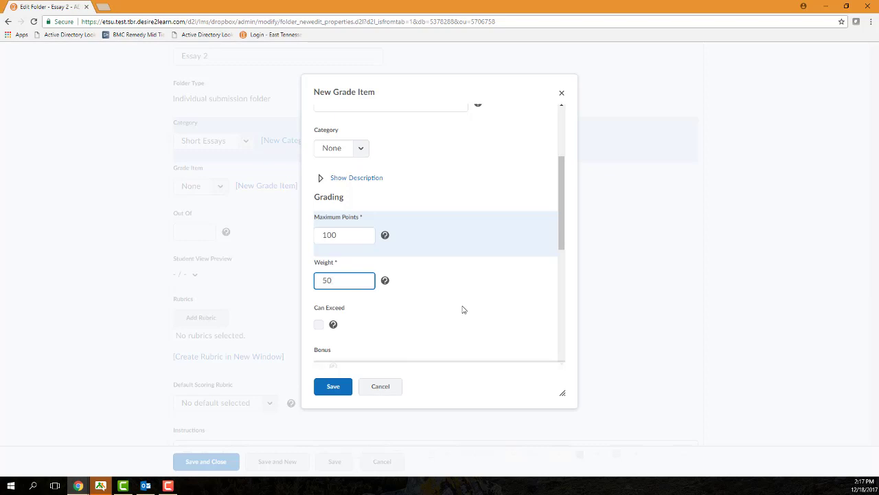
{"action": "scroll", "coordinate": [463, 310], "scroll_direction": "down", "scroll_amount": 2}
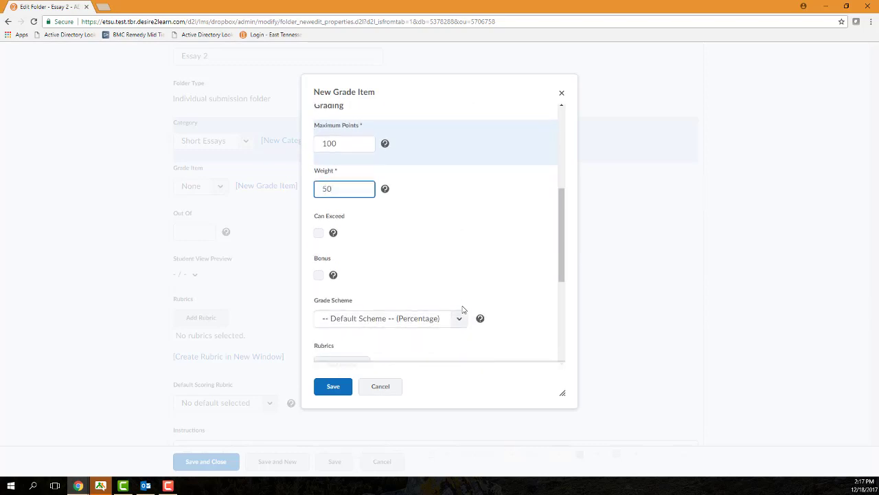
{"action": "scroll", "coordinate": [461, 308], "scroll_direction": "down", "scroll_amount": 3}
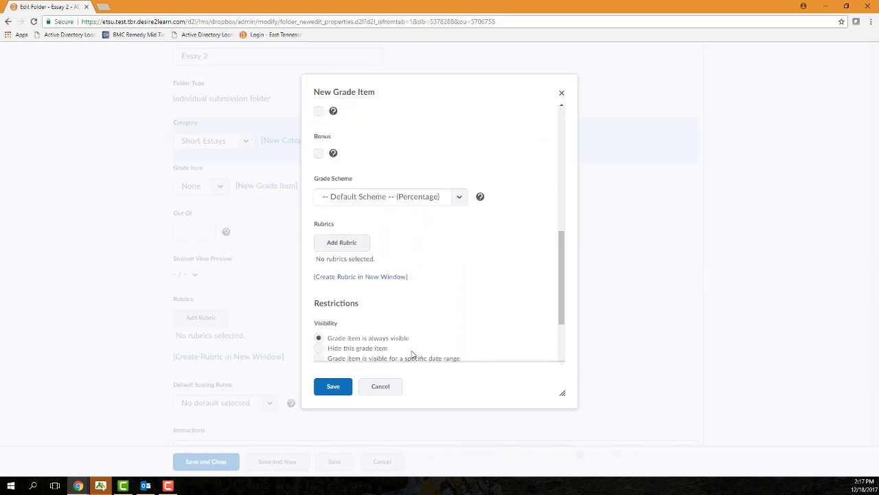
{"action": "left_click", "coordinate": [343, 384]}
Set the folder's Out Of score to 100.
{"action": "left_click", "coordinate": [206, 231]}
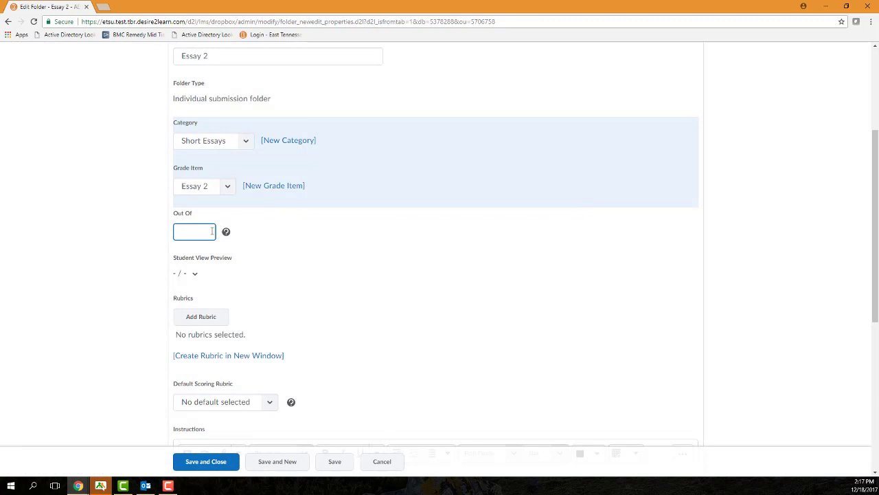
{"action": "type", "text": "50"}
{"action": "scroll", "coordinate": [320, 259], "scroll_direction": "down", "scroll_amount": 2}
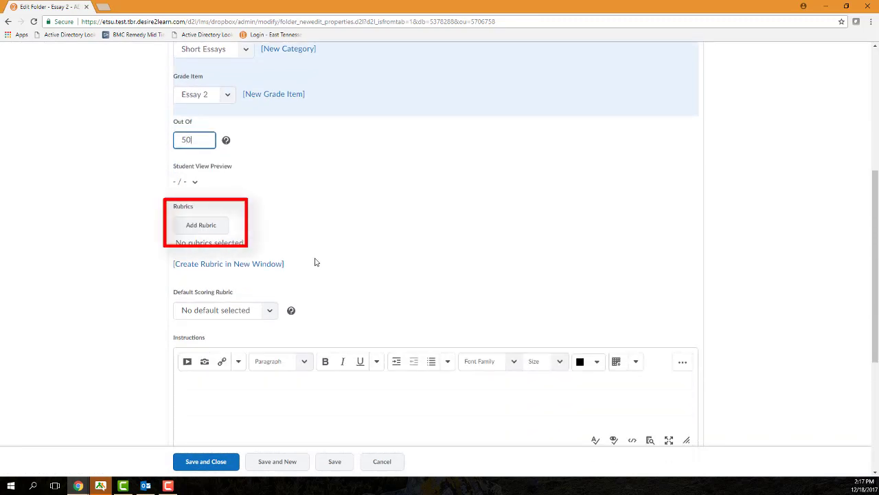
{"action": "key", "text": "ctrl+a"}
{"action": "type", "text": "100"}
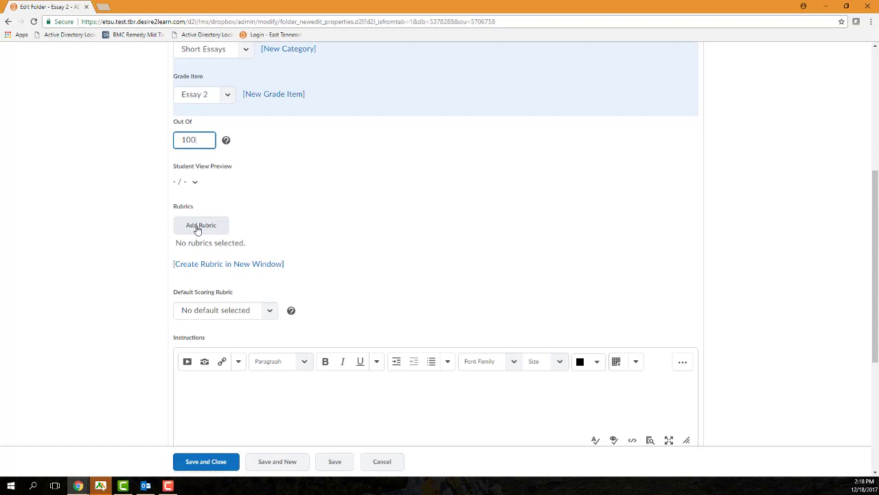
Enter the folder instructions "Please upload the file for Essay 2's assignment detailed in the Content tool.".
{"action": "left_click", "coordinate": [229, 382]}
{"action": "scroll", "coordinate": [232, 364], "scroll_direction": "down", "scroll_amount": 1}
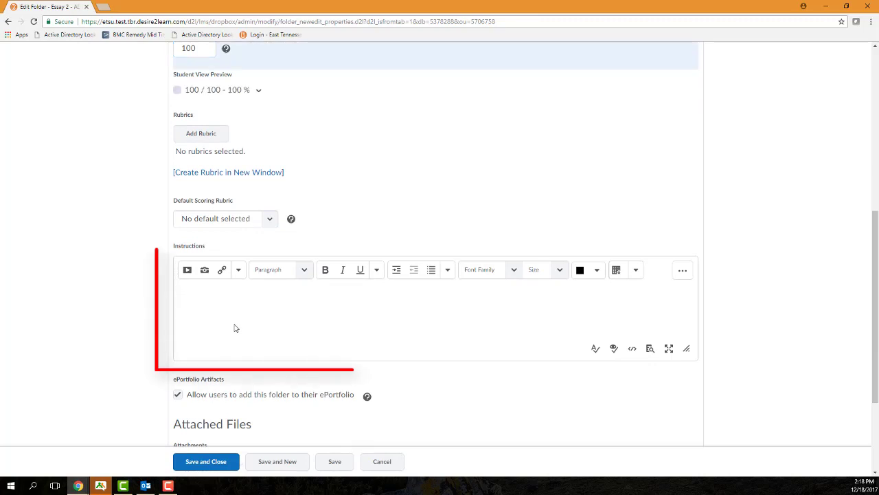
{"action": "type", "text": "Please uplo"}
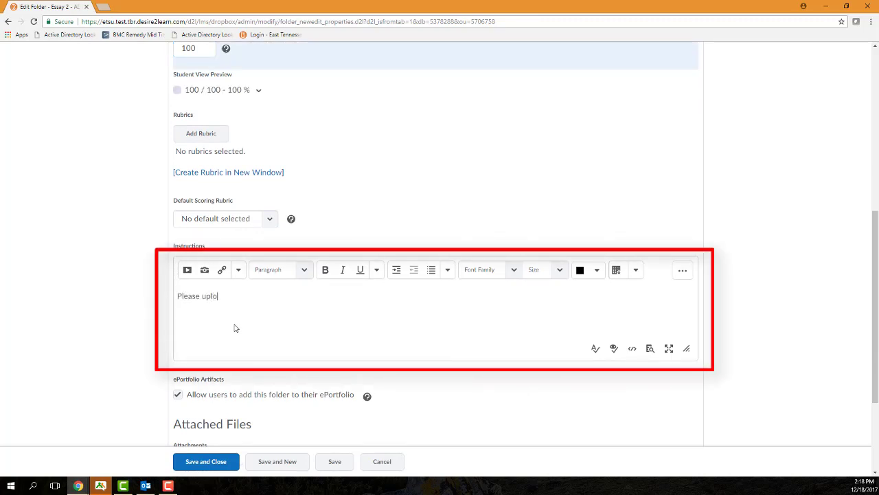
{"action": "type", "text": "ad the file"}
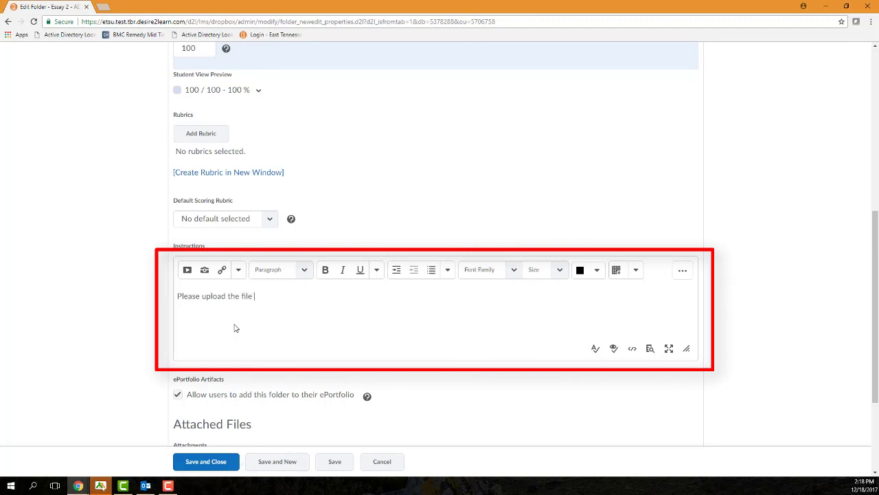
{"action": "type", "text": " for Essay"}
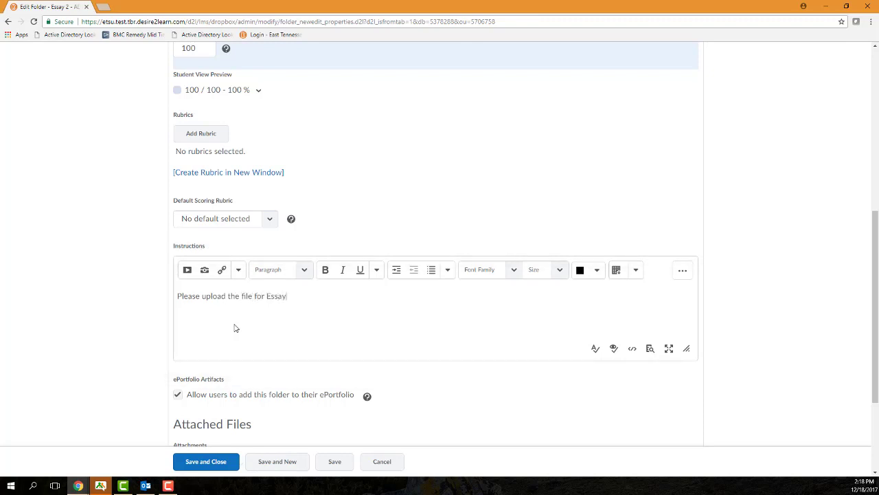
{"action": "type", "text": " 2's a"}
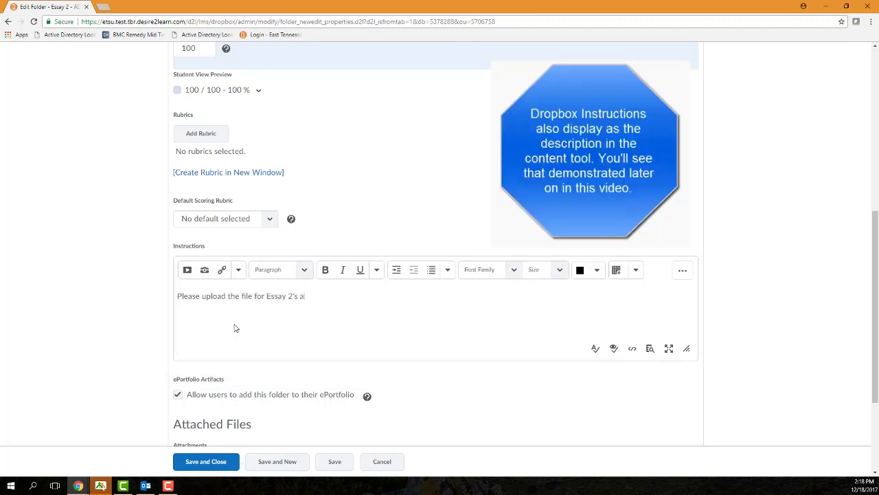
{"action": "type", "text": "ssignment detailed in the "}
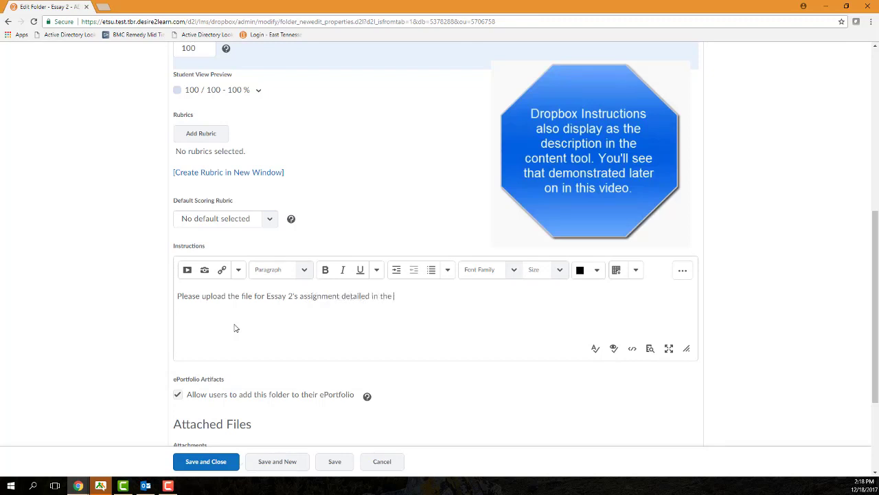
{"action": "type", "text": "Content tool."}
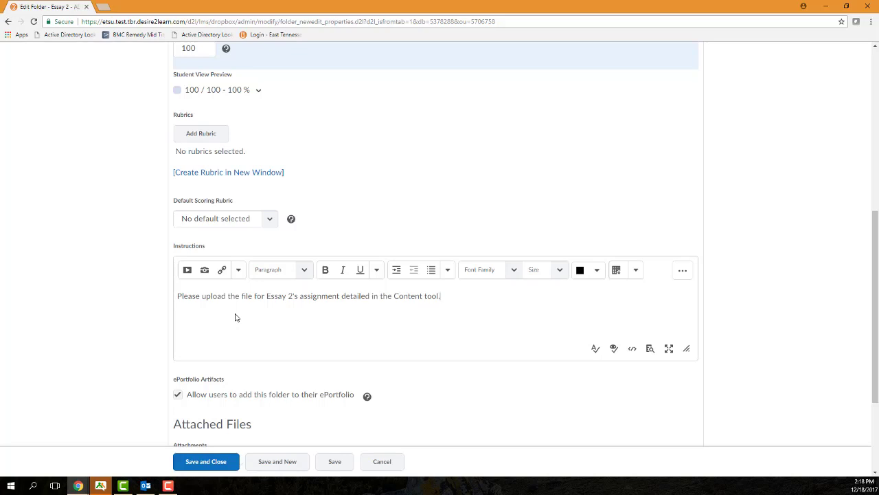
Expand the folder's submission options and examine the settings for files allowed and submissions kept.
{"action": "scroll", "coordinate": [235, 317], "scroll_direction": "down", "scroll_amount": 2}
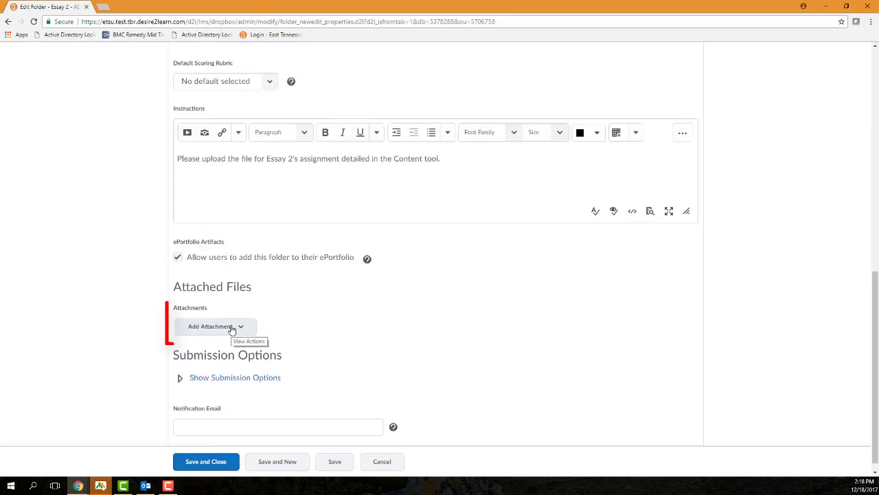
{"action": "left_click", "coordinate": [235, 379]}
{"action": "scroll", "coordinate": [395, 340], "scroll_direction": "down", "scroll_amount": 2}
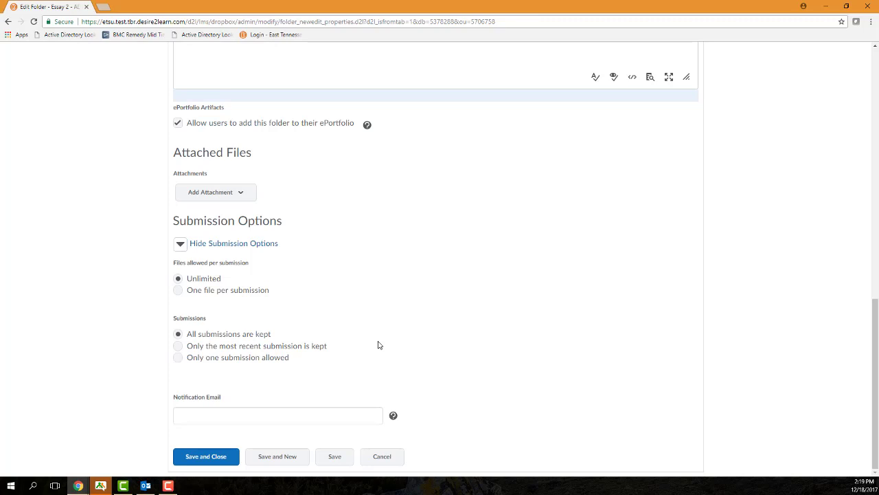
Open the Essay 2 folder's restrictions and turn off the Hidden from users option.
{"action": "scroll", "coordinate": [303, 163], "scroll_direction": "up", "scroll_amount": 15}
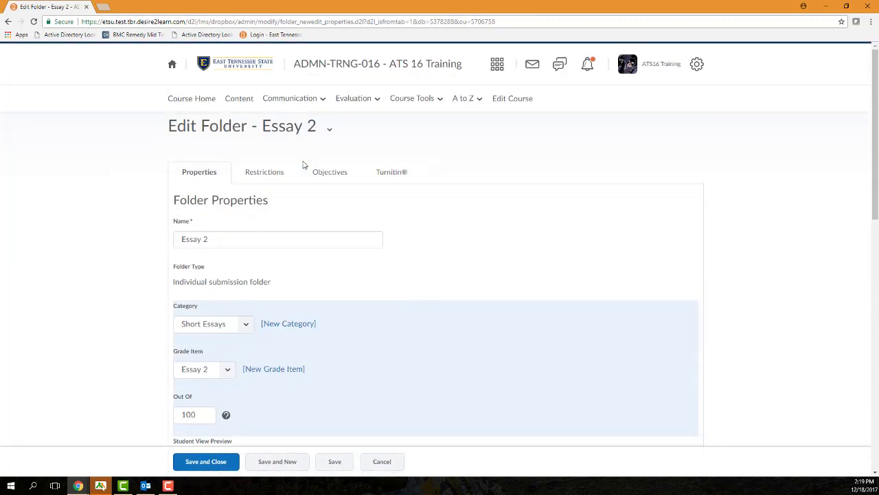
{"action": "left_click", "coordinate": [275, 174]}
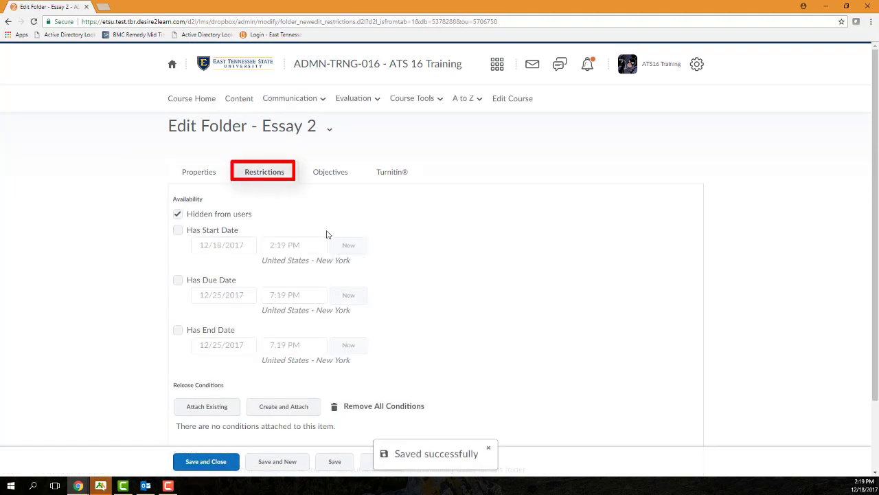
{"action": "left_click", "coordinate": [178, 215]}
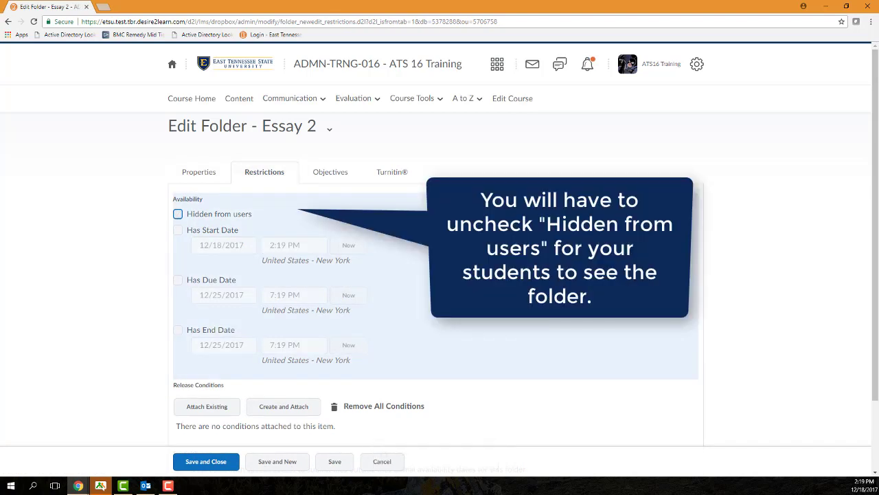
Enable the folder's start date and set it to 4/11/2018 at 8:00 AM.
{"action": "left_click", "coordinate": [178, 231]}
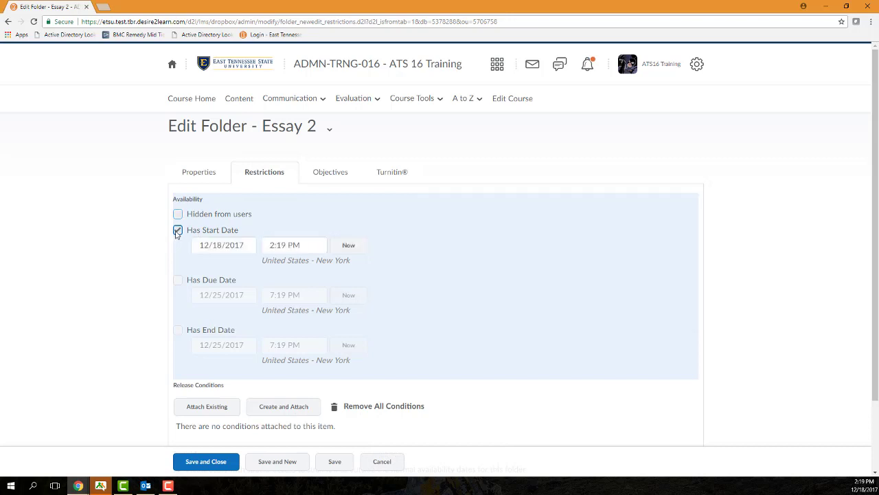
{"action": "left_click", "coordinate": [249, 247]}
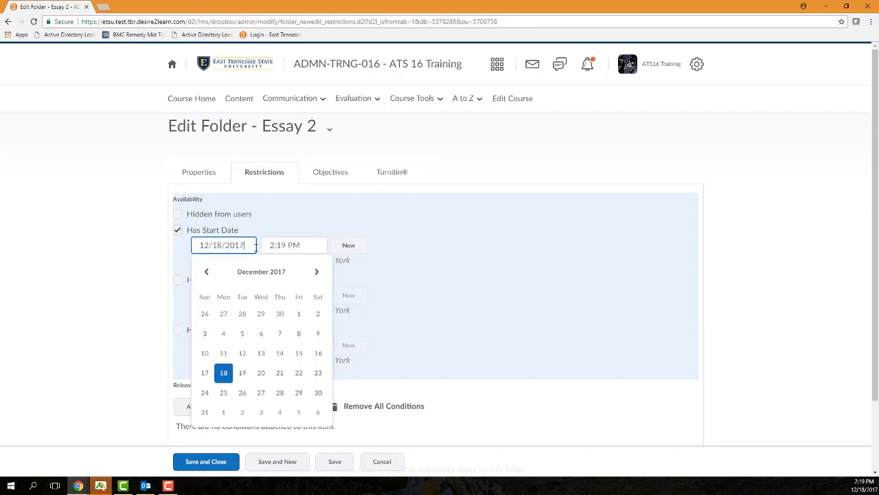
{"action": "left_click", "coordinate": [317, 273]}
{"action": "left_click", "coordinate": [317, 273]}
{"action": "left_click", "coordinate": [318, 273]}
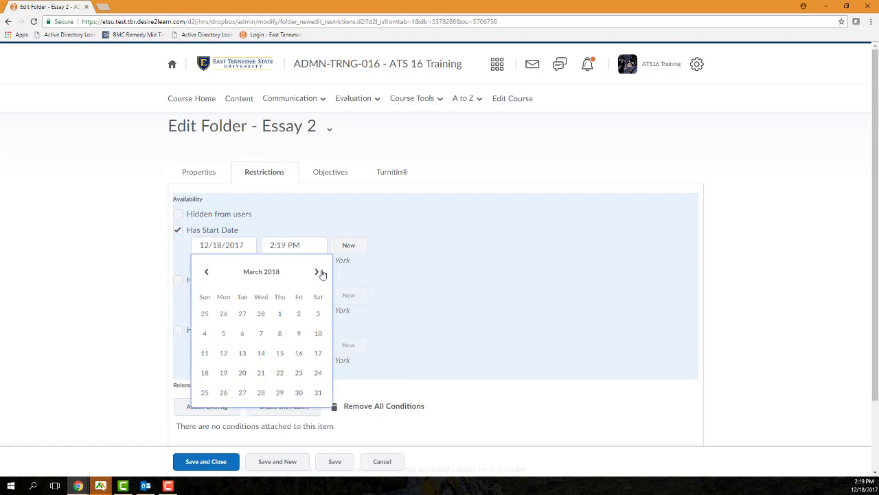
{"action": "left_click", "coordinate": [317, 273]}
{"action": "left_click", "coordinate": [261, 333]}
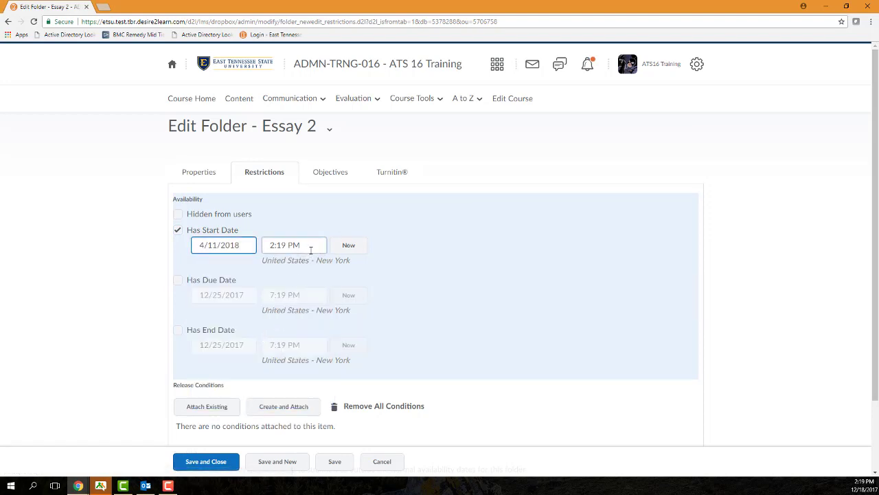
{"action": "left_click", "coordinate": [311, 251]}
{"action": "left_click_drag", "start_coordinate": [329, 292], "coordinate": [334, 265]}
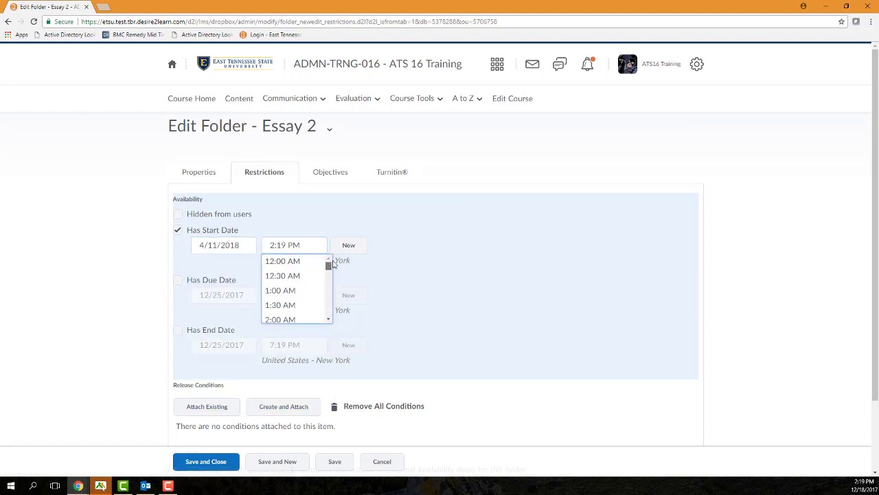
{"action": "scroll", "coordinate": [299, 309], "scroll_direction": "down", "scroll_amount": 5}
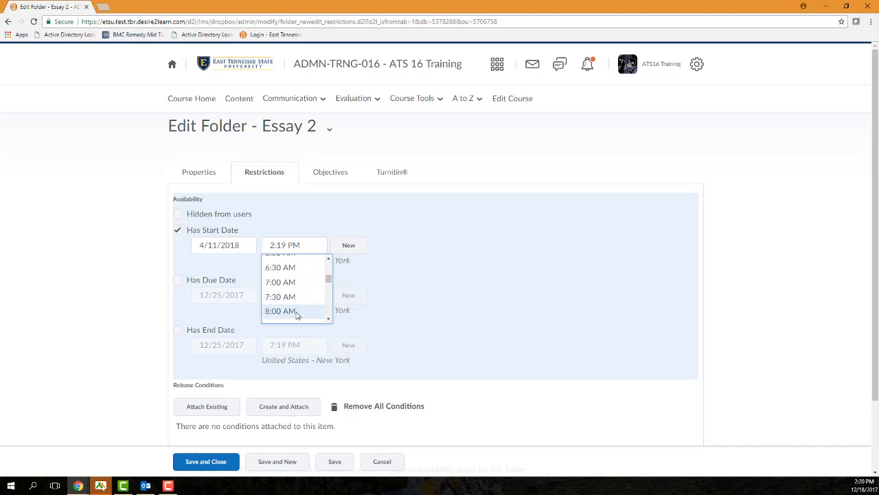
{"action": "left_click", "coordinate": [296, 313]}
Enable the folder's due date and set it to 5/2/2018 at 4:00 PM.
{"action": "left_click", "coordinate": [179, 281]}
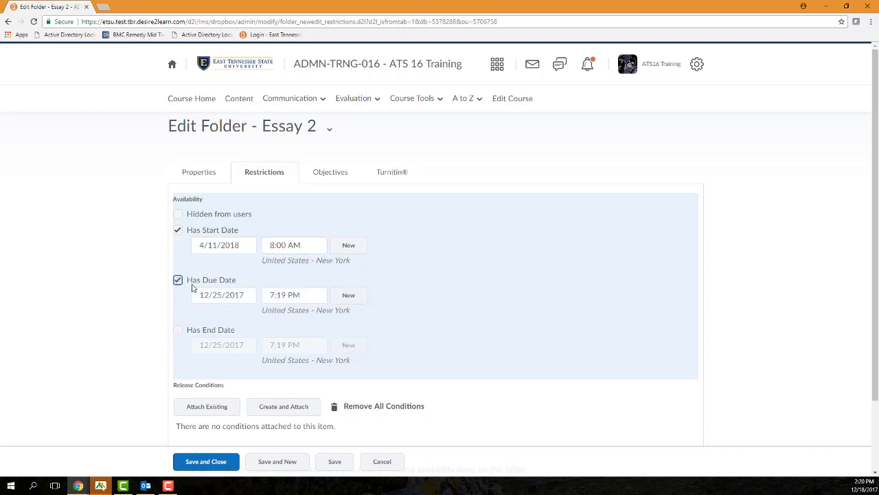
{"action": "left_click", "coordinate": [247, 296]}
{"action": "left_click", "coordinate": [248, 296]}
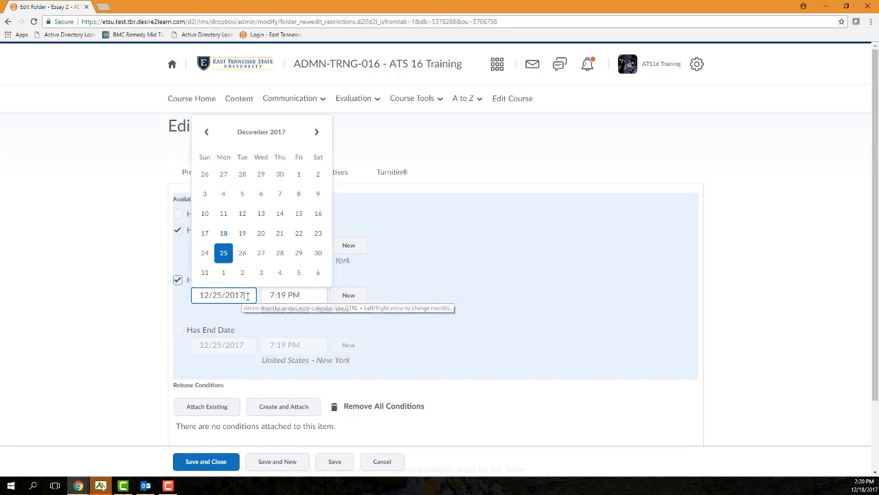
{"action": "left_click", "coordinate": [318, 134]}
{"action": "left_click", "coordinate": [318, 134]}
{"action": "left_click", "coordinate": [318, 135]}
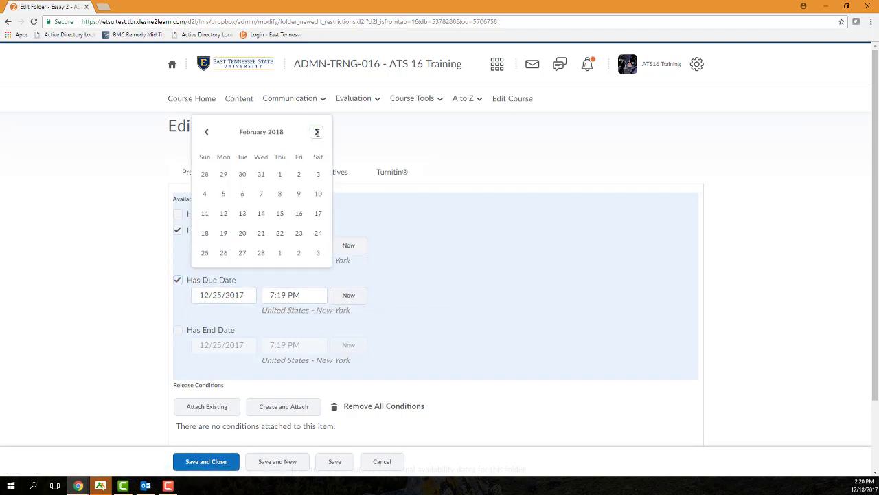
{"action": "left_click", "coordinate": [318, 135]}
{"action": "left_click", "coordinate": [317, 134]}
{"action": "left_click", "coordinate": [317, 134]}
{"action": "left_click", "coordinate": [262, 180]}
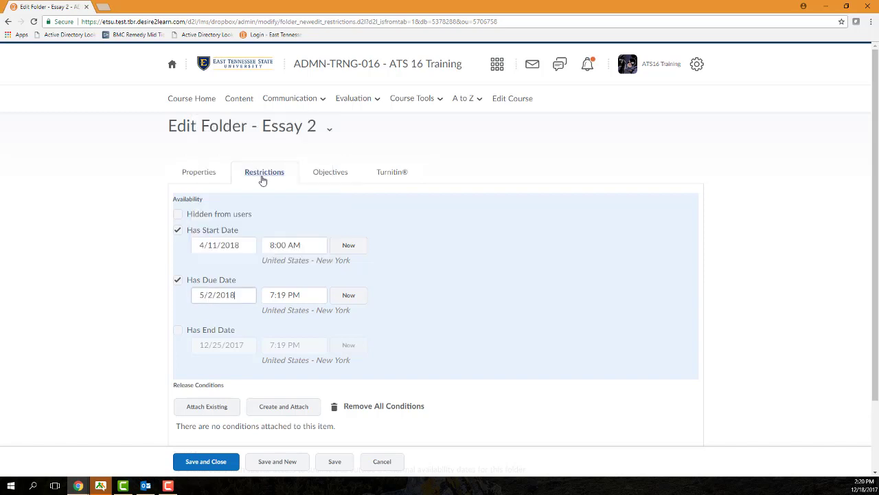
{"action": "key", "text": "Tab"}
{"action": "scroll", "coordinate": [317, 343], "scroll_direction": "up", "scroll_amount": 4}
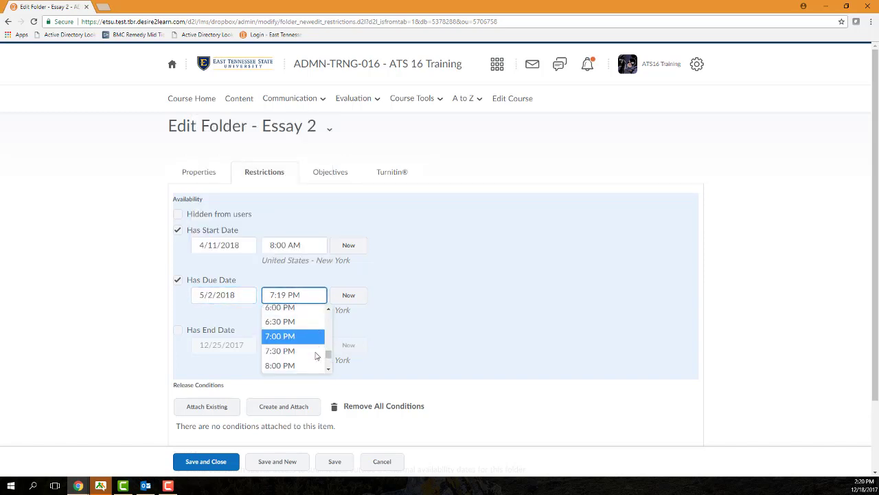
{"action": "left_click", "coordinate": [290, 345]}
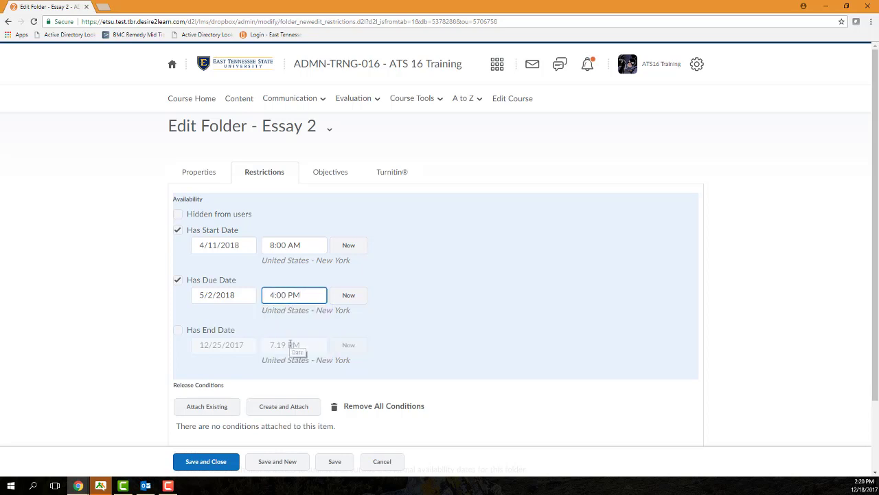
Enable the folder's end date, set it to 5/2/2018 at 4:00 PM, and save the restrictions.
{"action": "scroll", "coordinate": [462, 368], "scroll_direction": "down", "scroll_amount": 1}
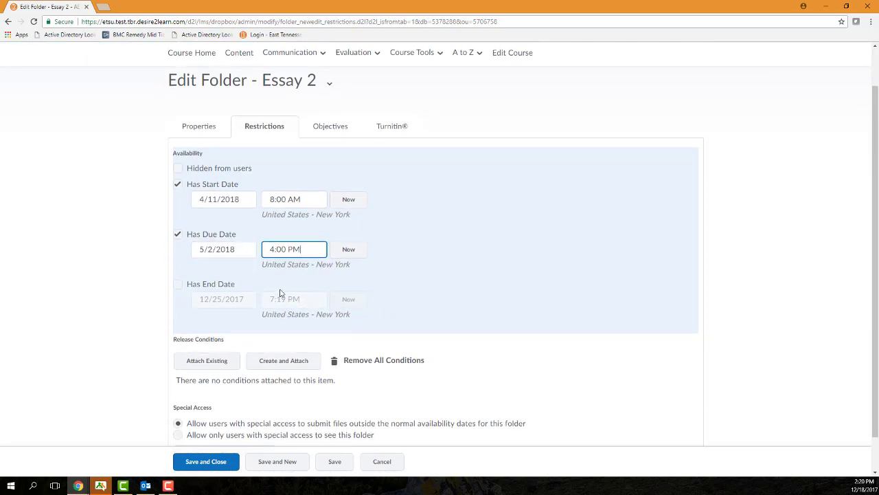
{"action": "left_click", "coordinate": [234, 283]}
{"action": "scroll", "coordinate": [382, 415], "scroll_direction": "down", "scroll_amount": 1}
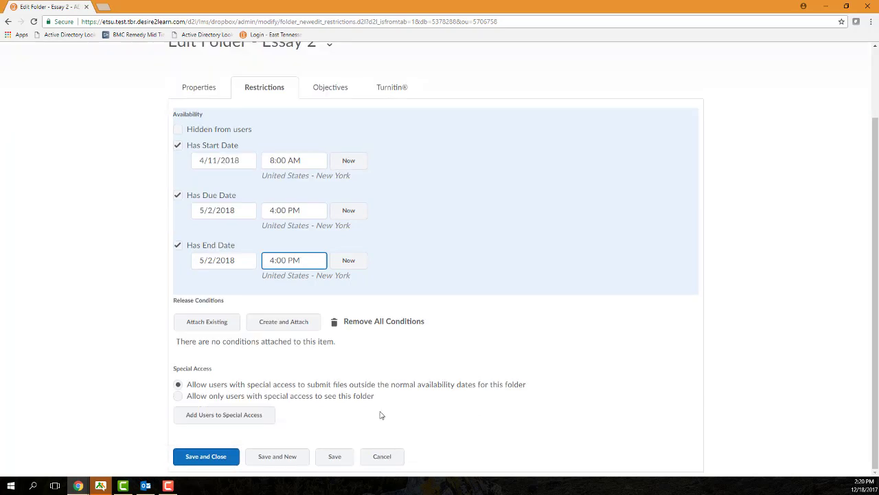
{"action": "left_click", "coordinate": [335, 457]}
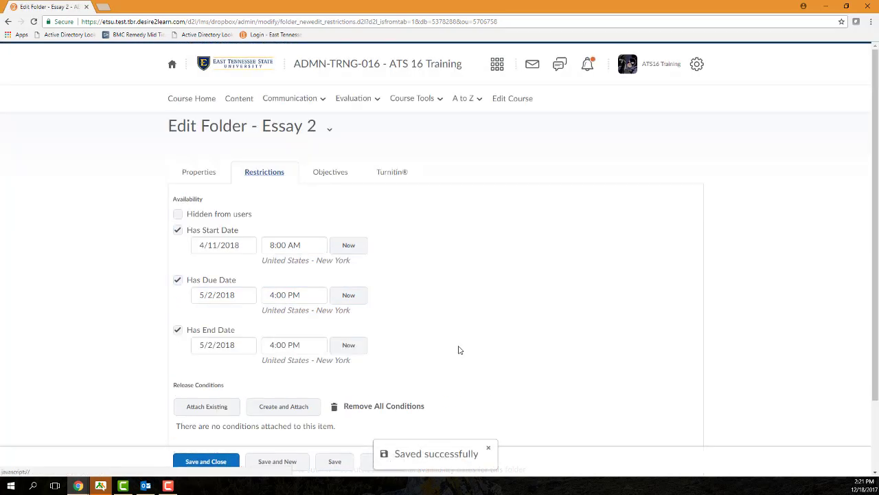
Start adding users to the folder's special access and set their end date to 5/11/2018.
{"action": "scroll", "coordinate": [459, 350], "scroll_direction": "down", "scroll_amount": 2}
{"action": "left_click", "coordinate": [238, 417]}
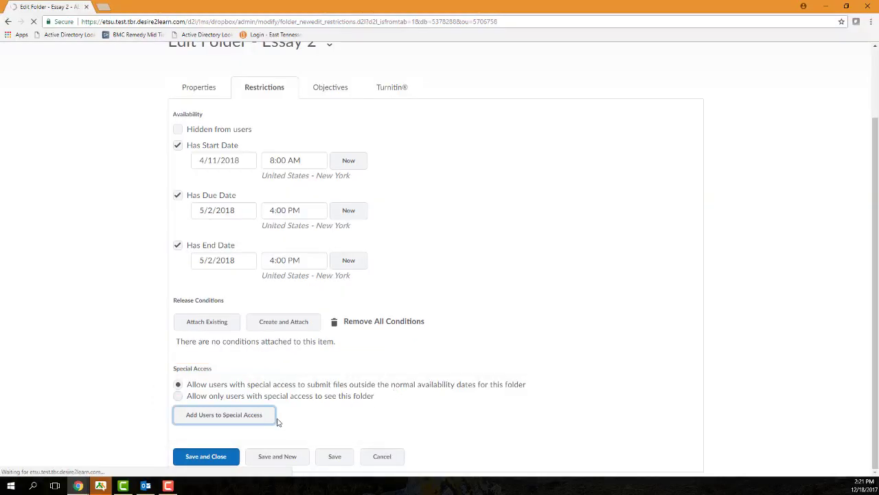
{"action": "left_click", "coordinate": [228, 414]}
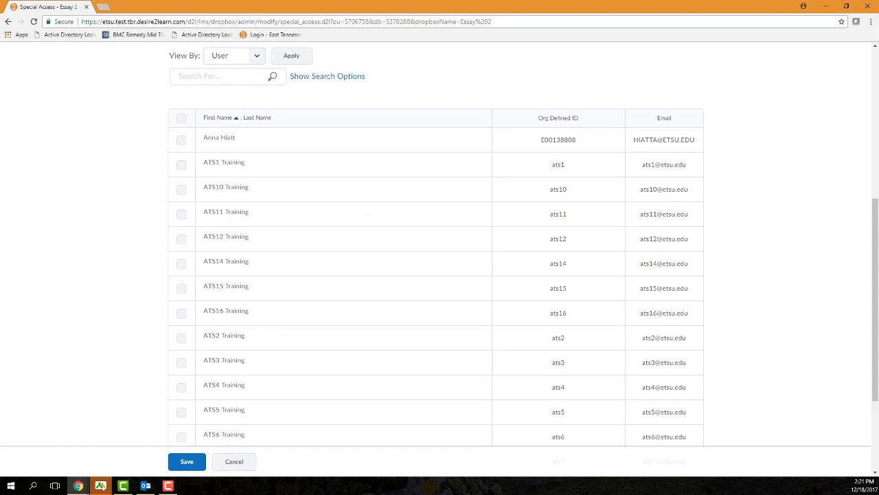
{"action": "key", "text": "F10"}
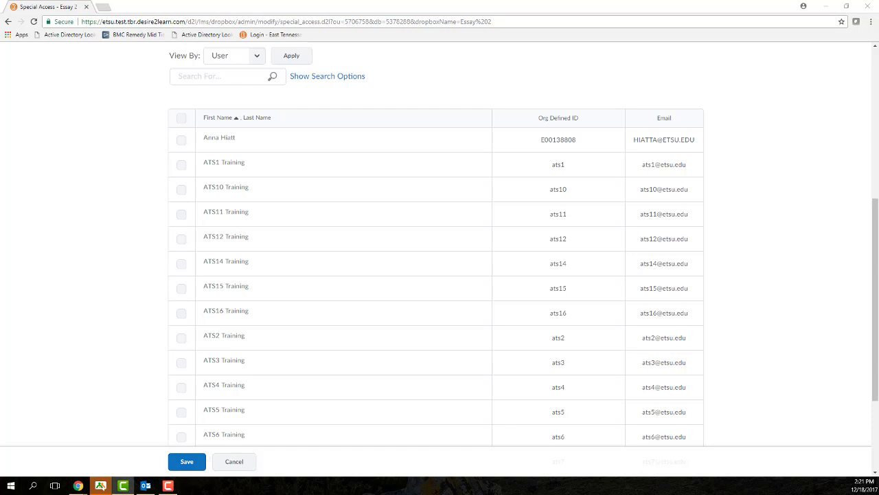
{"action": "left_click", "coordinate": [208, 270]}
{"action": "scroll", "coordinate": [308, 270], "scroll_direction": "up", "scroll_amount": 2}
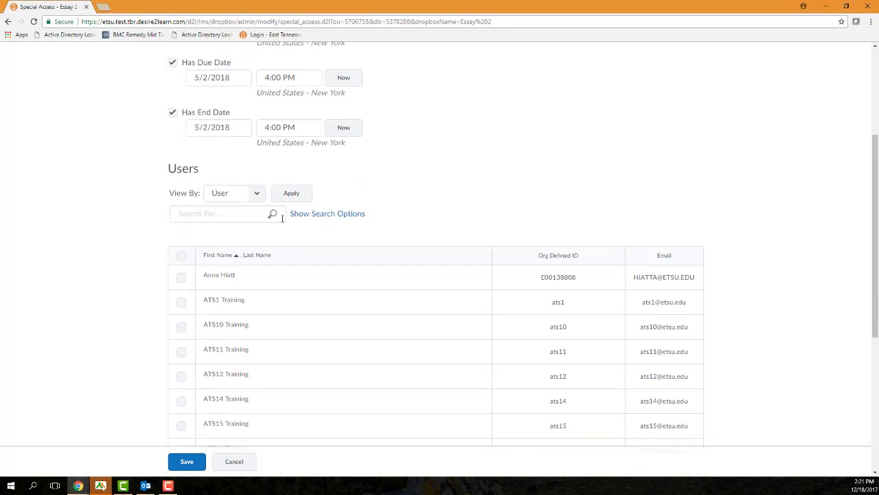
{"action": "left_click", "coordinate": [222, 131]}
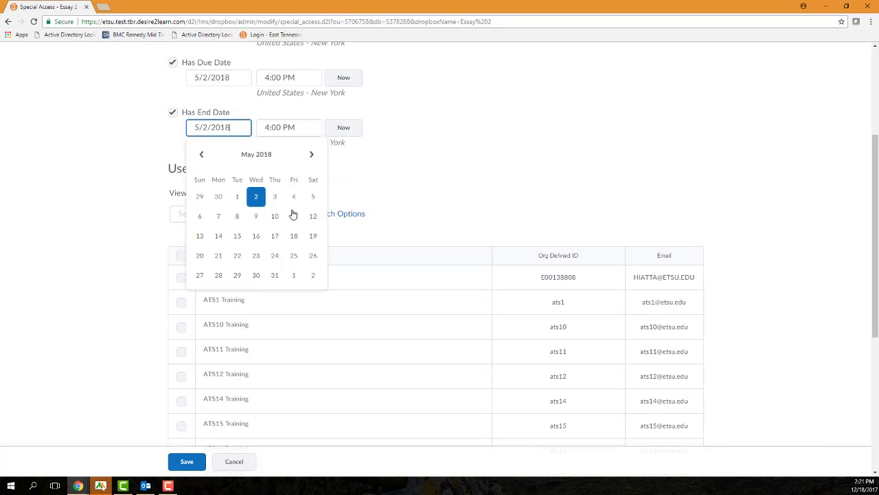
{"action": "left_click", "coordinate": [294, 216]}
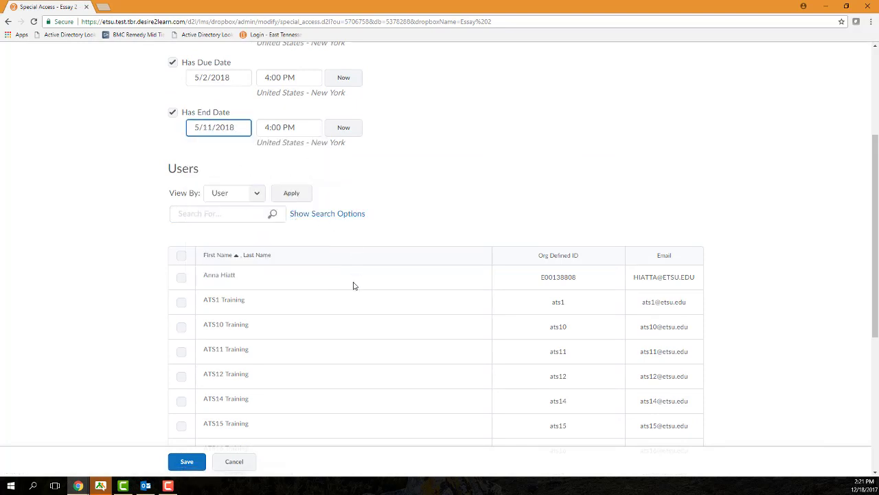
Select the fourth user in the list for special access and save the special access settings.
{"action": "scroll", "coordinate": [341, 281], "scroll_direction": "down", "scroll_amount": 3}
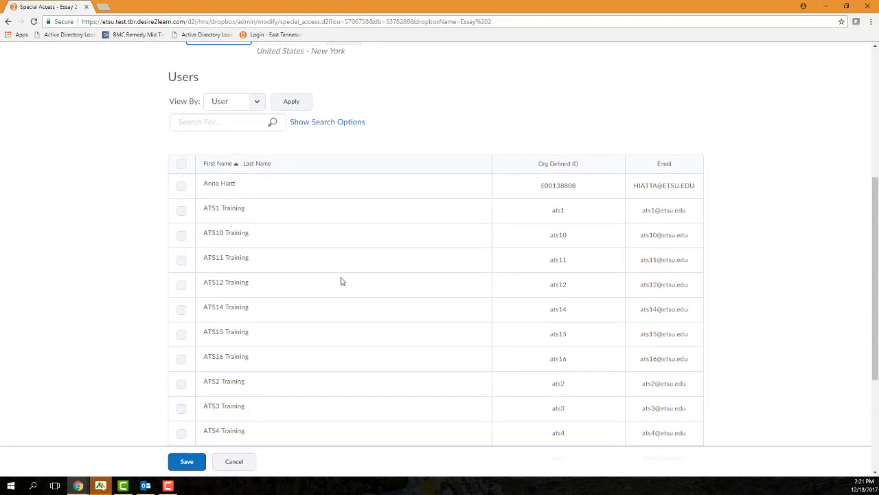
{"action": "scroll", "coordinate": [318, 295], "scroll_direction": "up", "scroll_amount": 2}
{"action": "scroll", "coordinate": [232, 279], "scroll_direction": "down", "scroll_amount": 1}
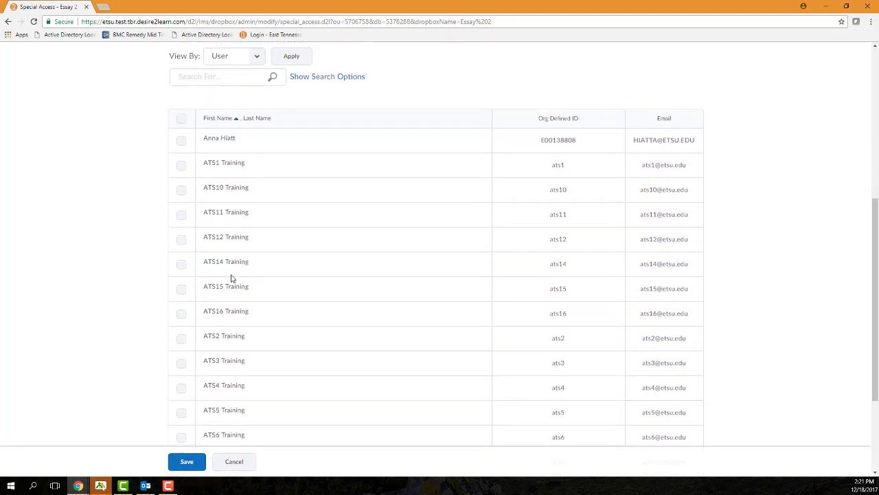
{"action": "left_click", "coordinate": [181, 206]}
{"action": "scroll", "coordinate": [353, 236], "scroll_direction": "up", "scroll_amount": 3}
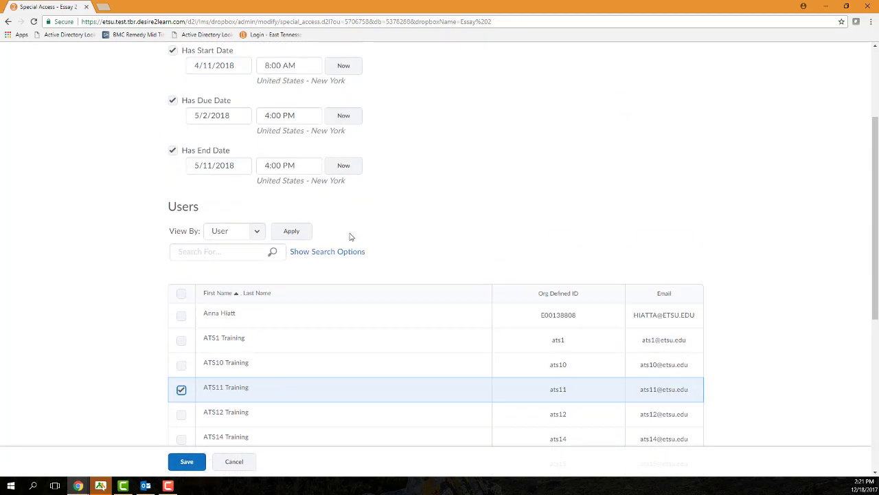
{"action": "scroll", "coordinate": [324, 383], "scroll_direction": "down", "scroll_amount": 5}
{"action": "left_click", "coordinate": [186, 458]}
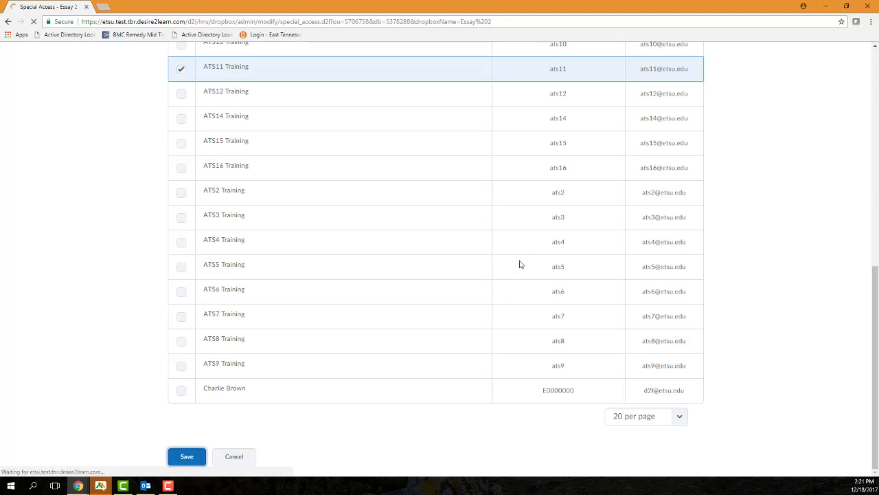
Save the Essay 2 folder with its restrictions and close it, returning to the dropbox folders list.
{"action": "scroll", "coordinate": [509, 288], "scroll_direction": "down", "scroll_amount": 2}
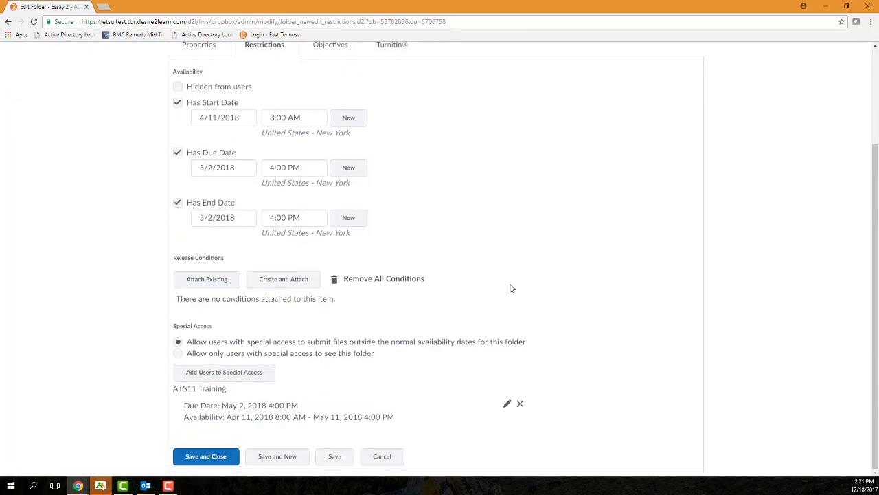
{"action": "scroll", "coordinate": [511, 288], "scroll_direction": "up", "scroll_amount": 2}
{"action": "scroll", "coordinate": [512, 286], "scroll_direction": "down", "scroll_amount": 1}
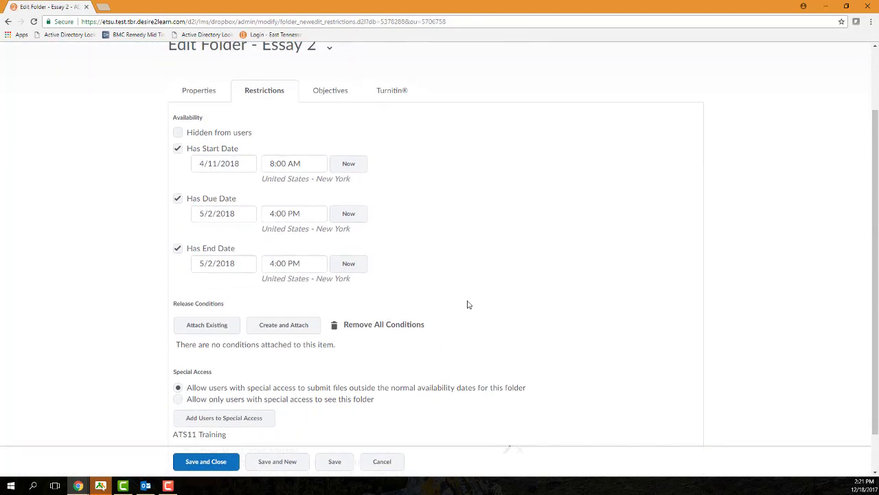
{"action": "scroll", "coordinate": [467, 304], "scroll_direction": "up", "scroll_amount": 1}
{"action": "left_click", "coordinate": [206, 461]}
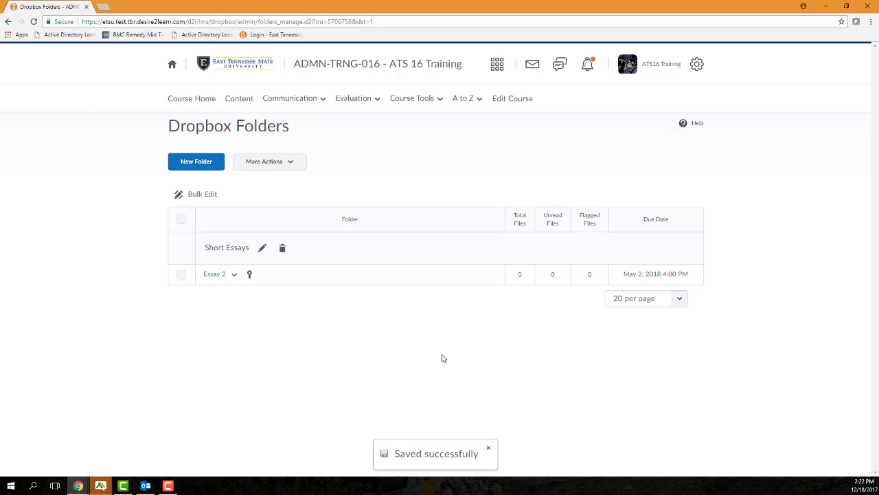
Add the existing Essay 2 dropbox as an activity to the Course Information module in the course content.
{"action": "left_click", "coordinate": [238, 100]}
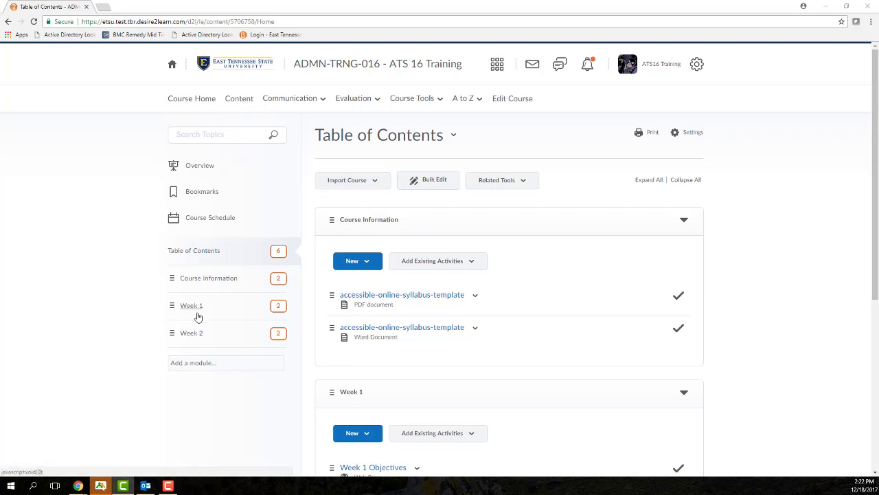
{"action": "left_click", "coordinate": [233, 279]}
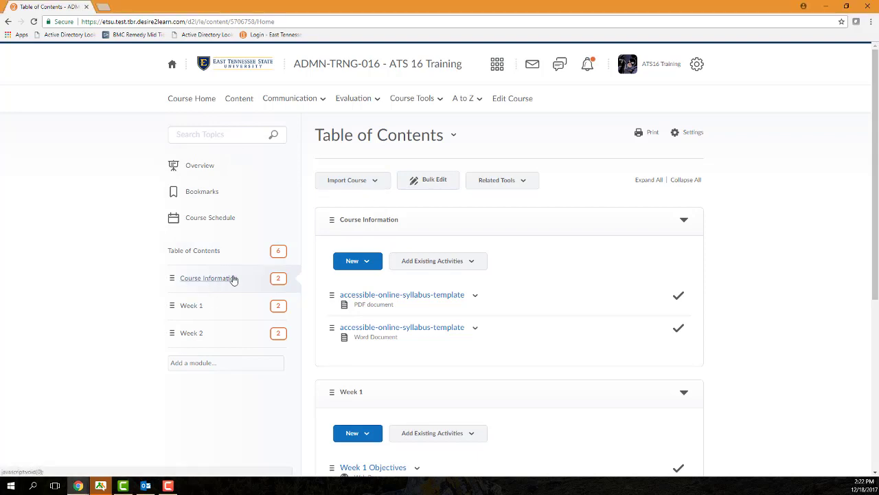
{"action": "left_click", "coordinate": [423, 215]}
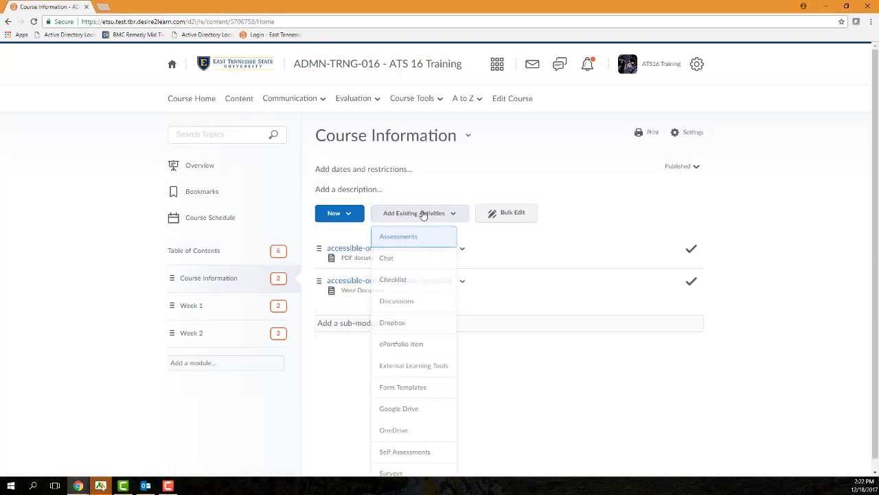
{"action": "left_click", "coordinate": [398, 324]}
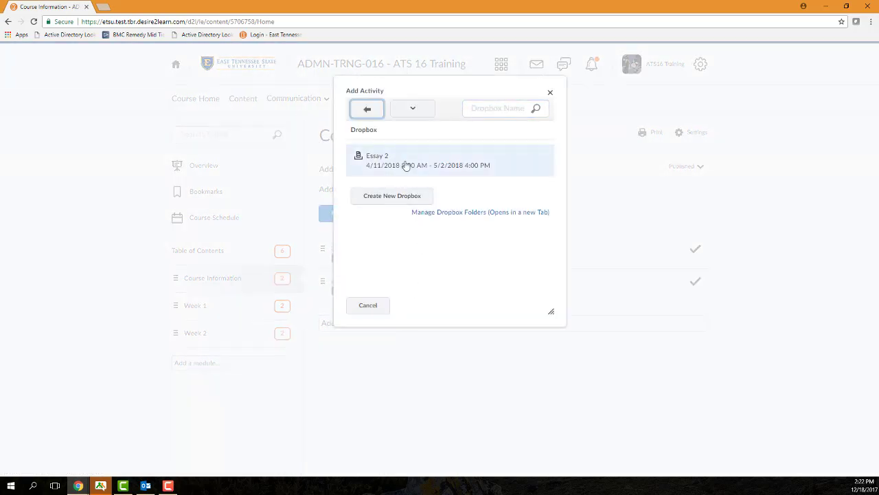
{"action": "left_click", "coordinate": [406, 165]}
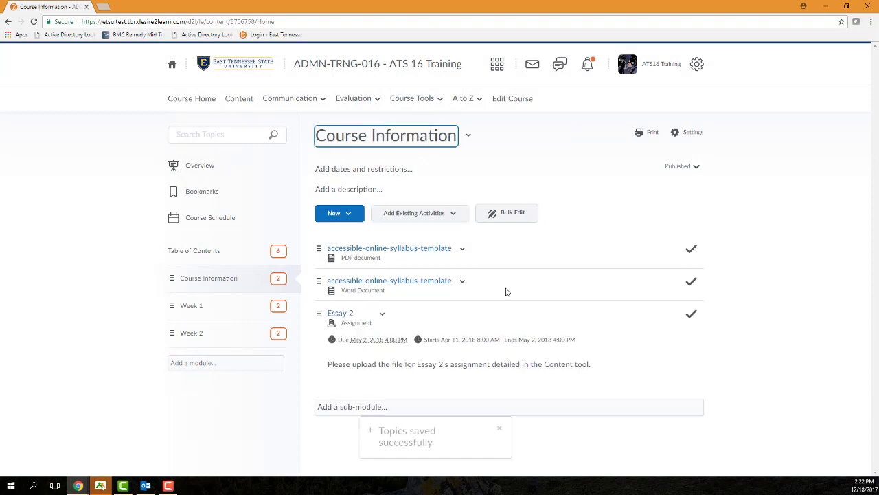